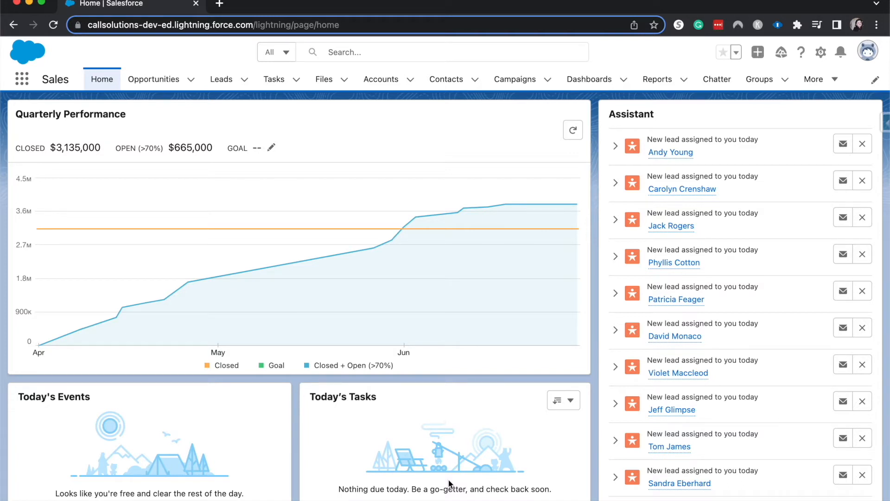
Open the Opportunities records and show the All Opportunities list view
click(172, 83)
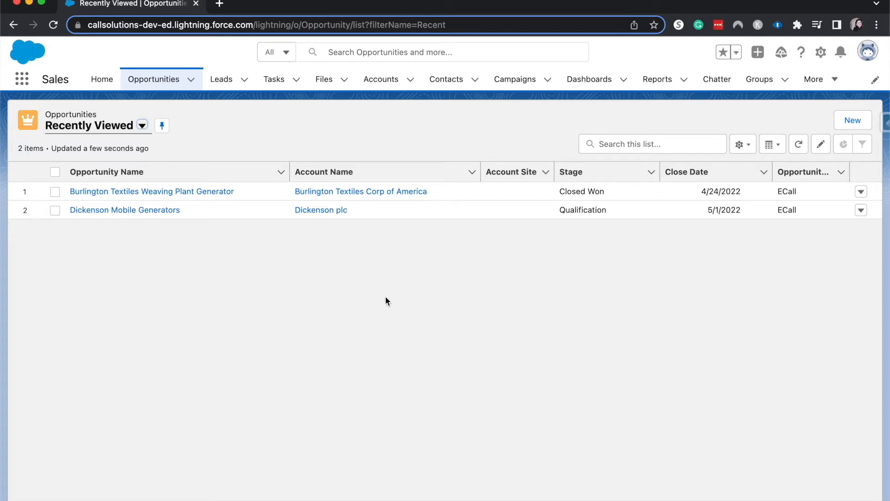
click(142, 125)
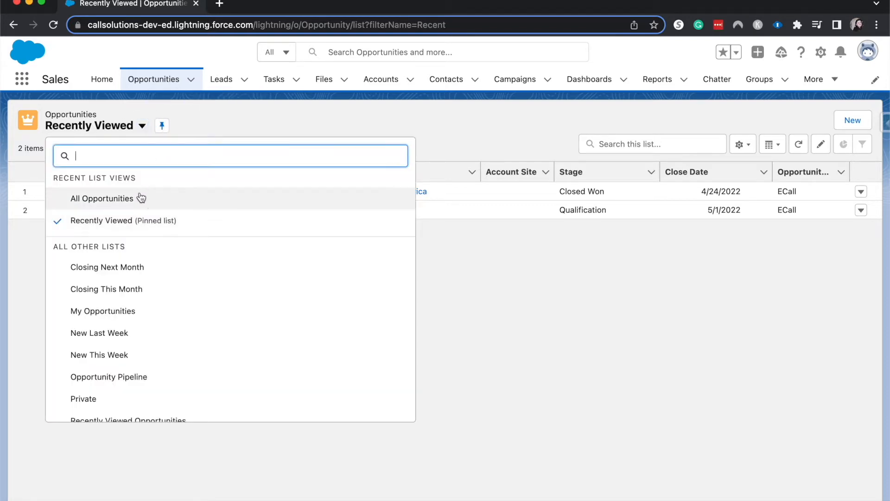
click(157, 201)
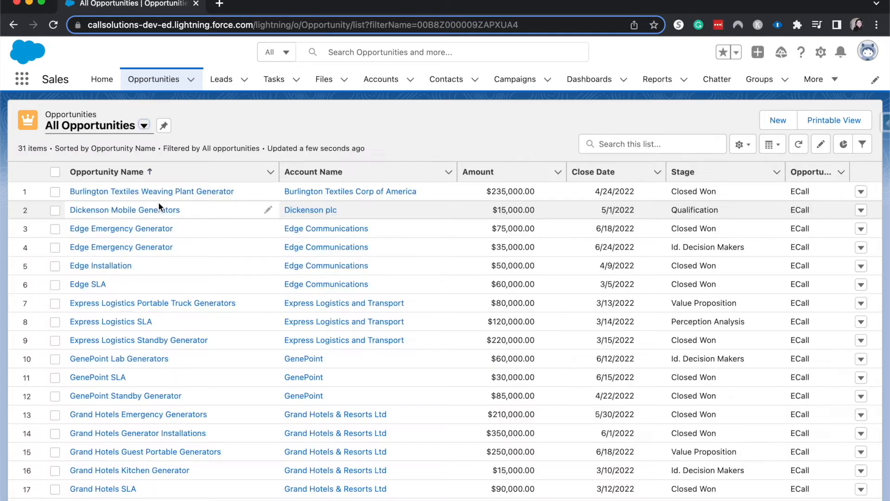
scroll(158, 201, down, 5)
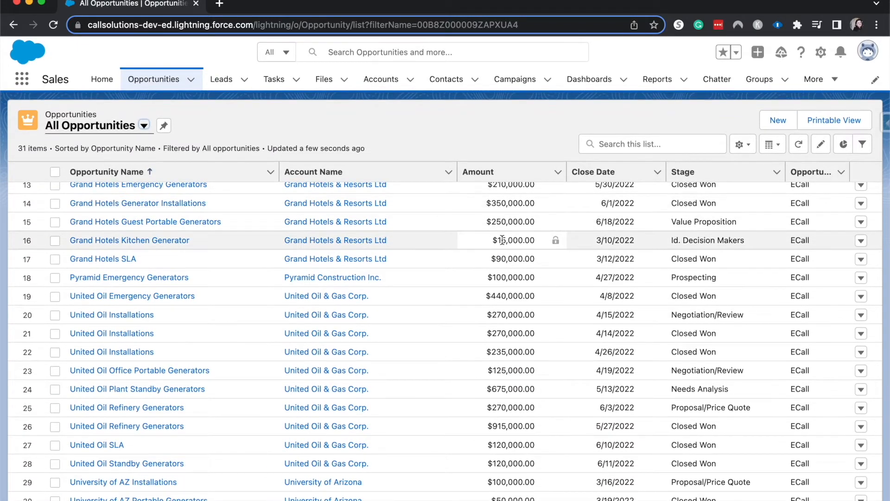
scroll(719, 244, up, 1)
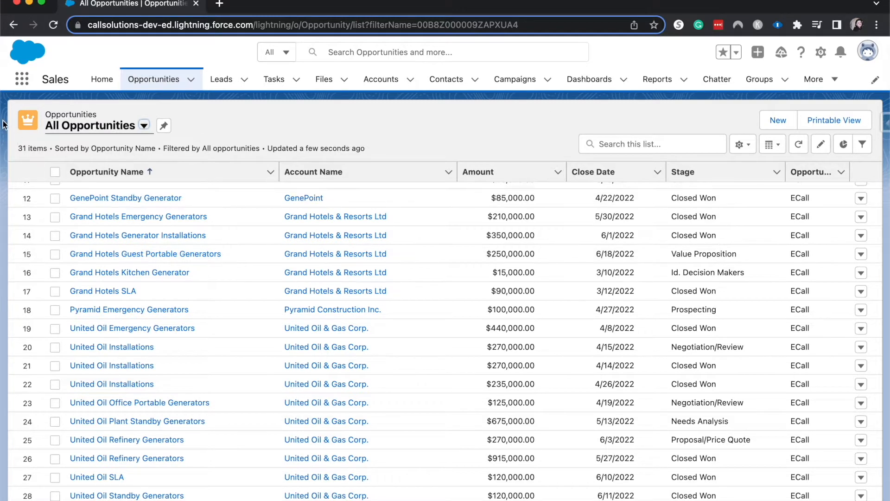
scroll(293, 337, up, 5)
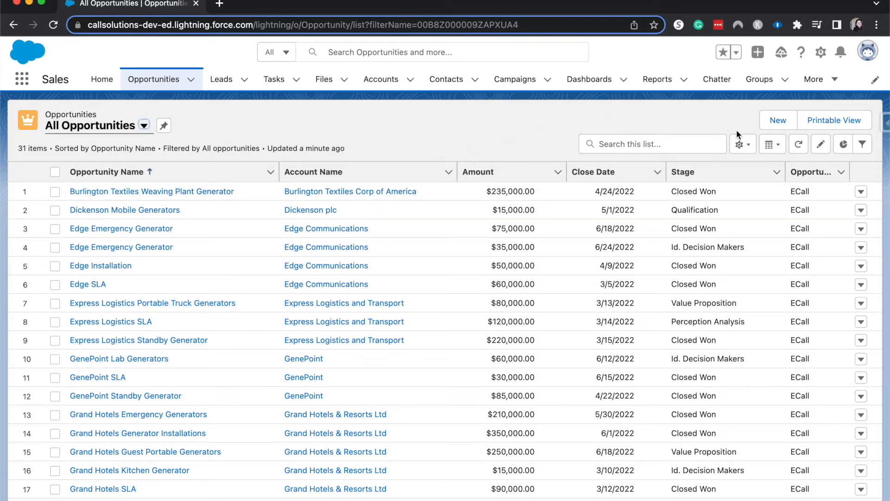
Create and save a private list view, titled with the owner's first name followed by "Large Deals"
click(737, 145)
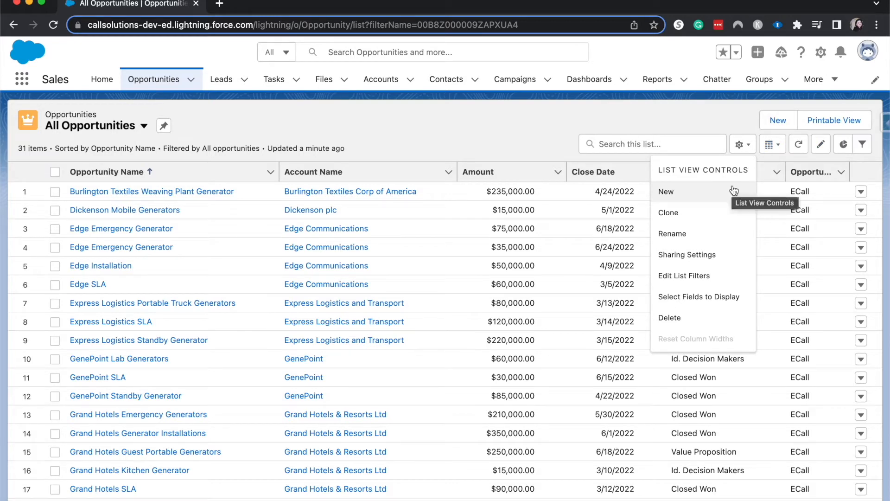
key(Escape)
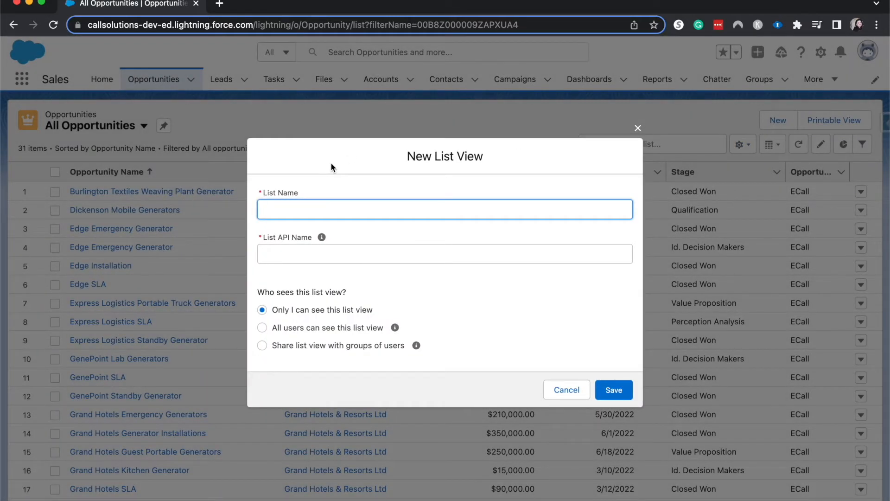
text(Large)
key(BackSpace)
key(BackSpace)
key(BackSpace)
key(BackSpace)
key(BackSpace)
text(Emily s Large Deals)
click(332, 247)
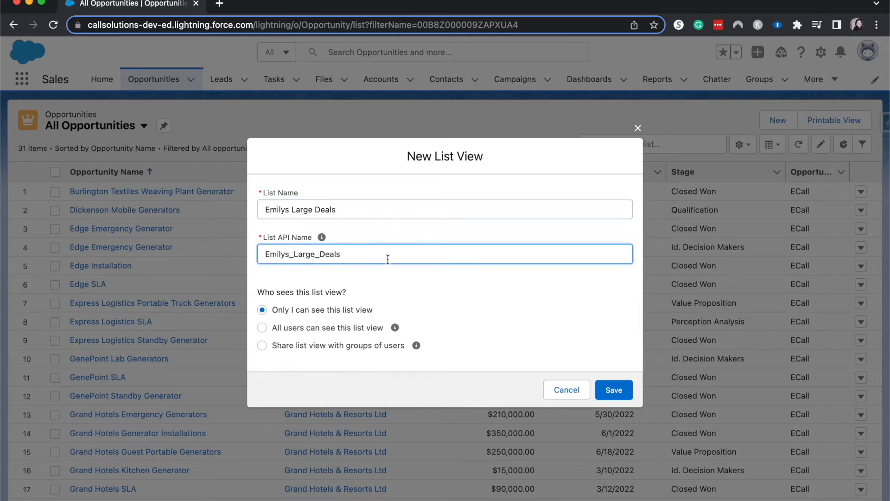
mouse_move(321, 237)
click(611, 396)
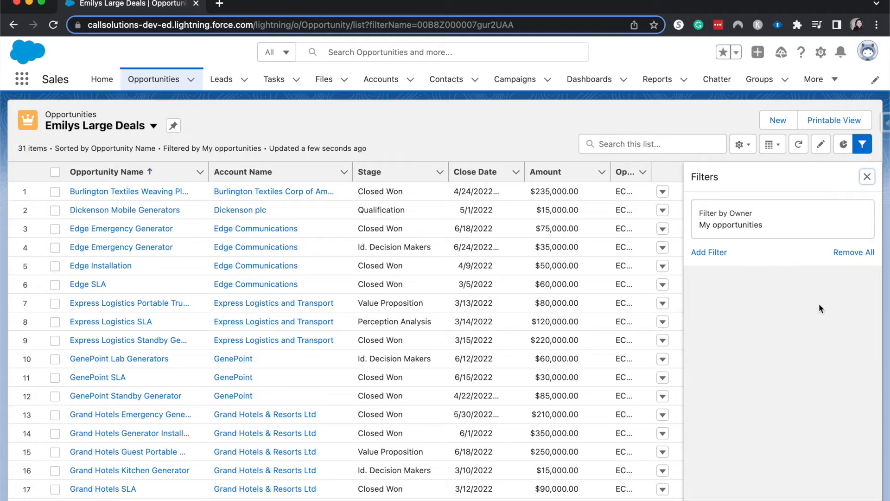
Add a filter for Amount greater or equal to 100,000 to the new list view and save it
click(722, 258)
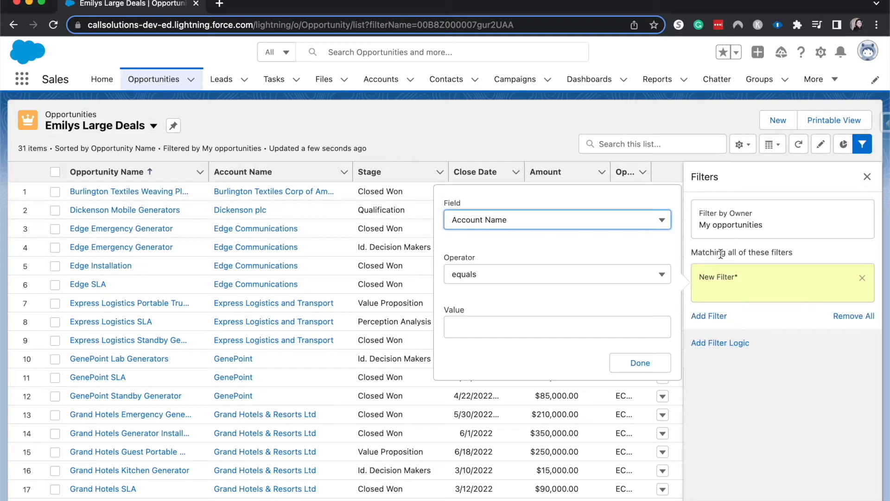
click(647, 220)
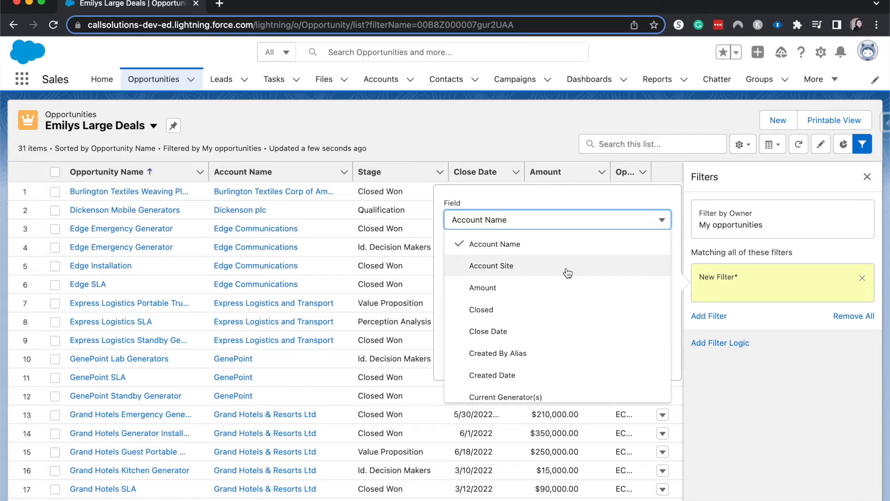
click(542, 286)
click(528, 281)
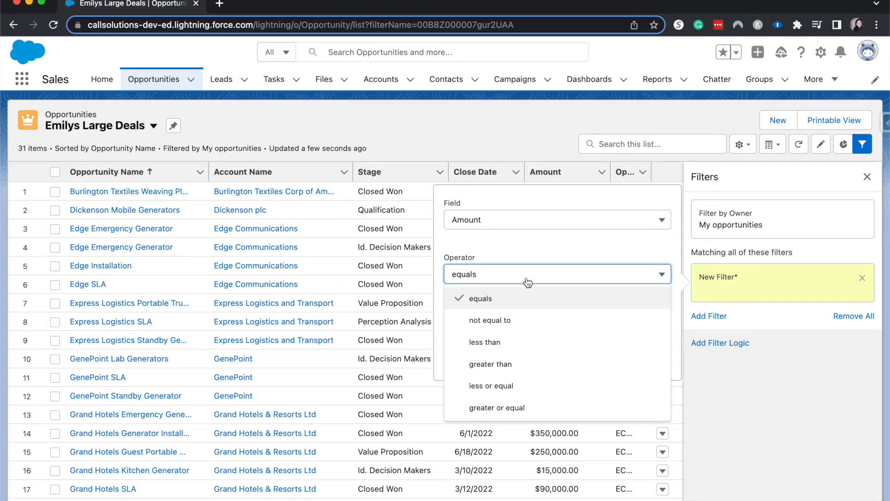
click(480, 407)
click(515, 325)
text(1)
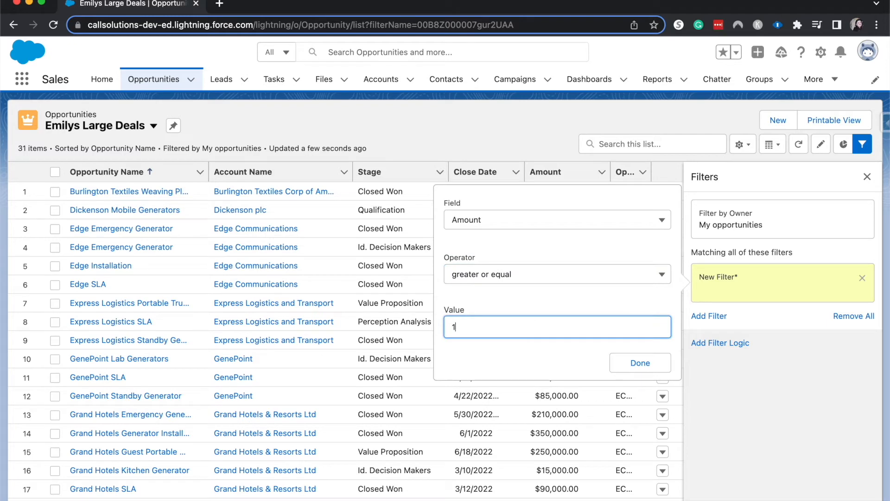
text(00,000)
click(620, 369)
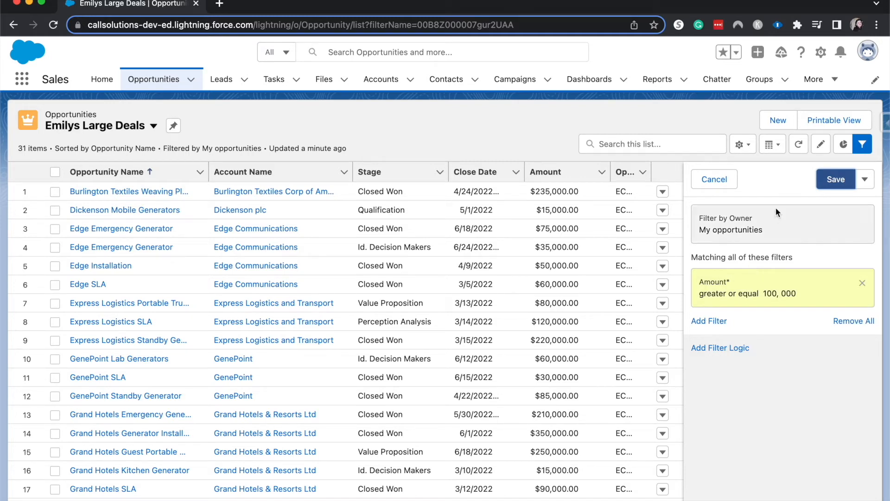
click(833, 179)
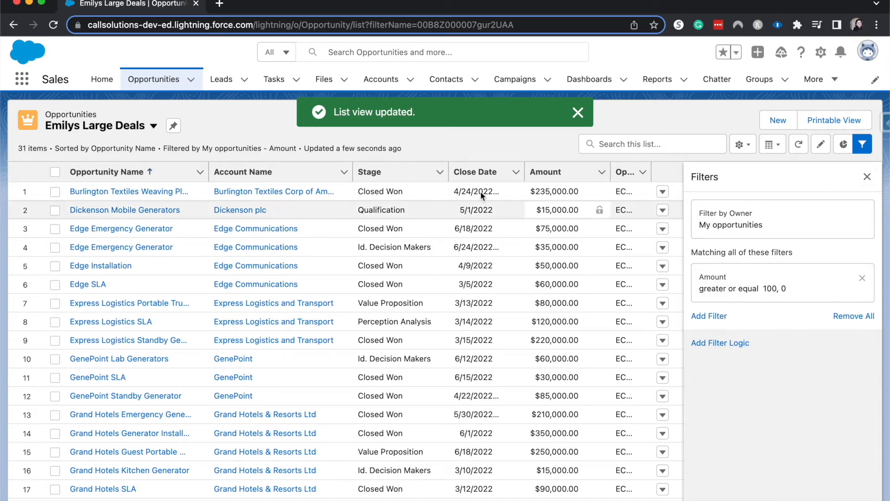
Correct the Amount filter's value to 100000 without a comma and save the list view
click(751, 289)
click(468, 327)
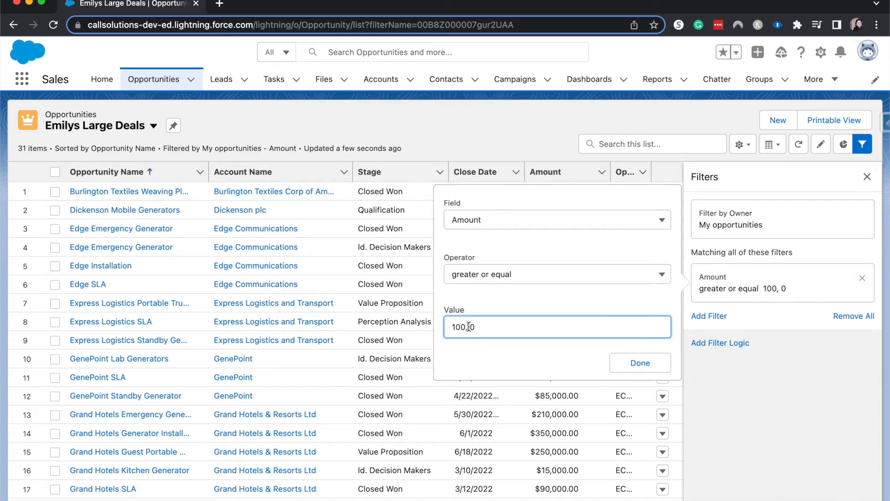
key(BackSpace)
key(BackSpace)
text(00)
click(640, 363)
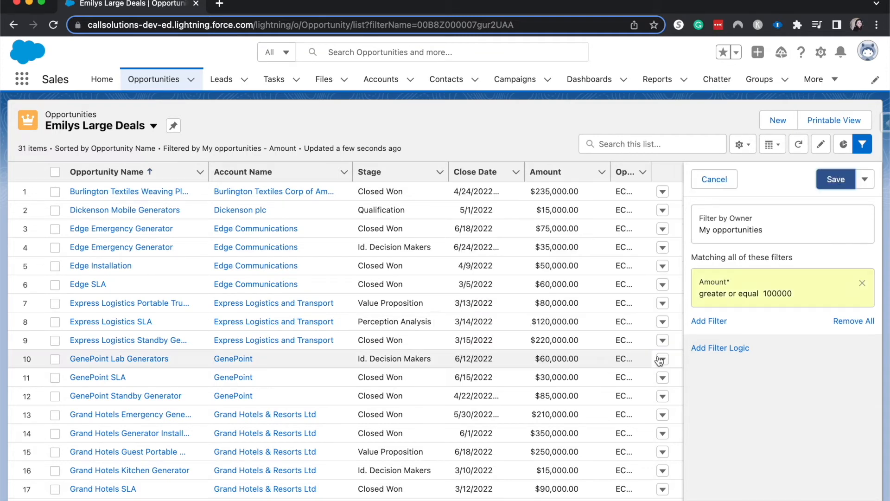
click(825, 183)
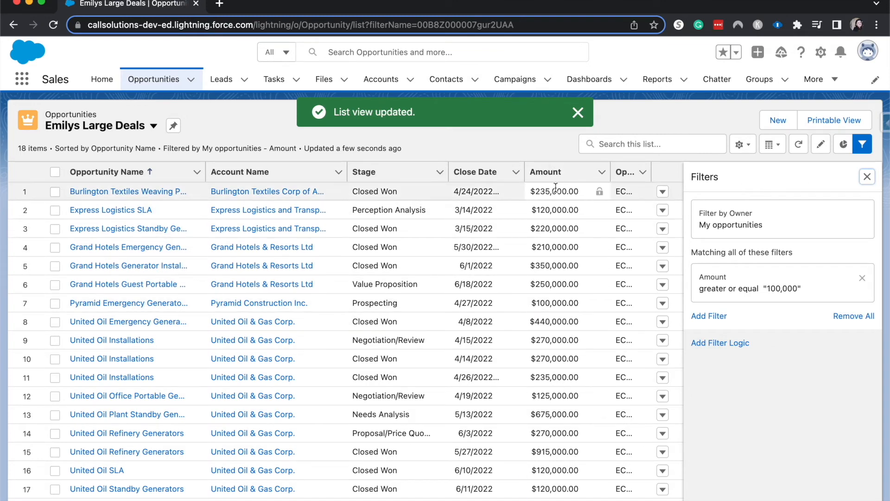
scroll(272, 443, down, 1)
scroll(522, 230, up, 1)
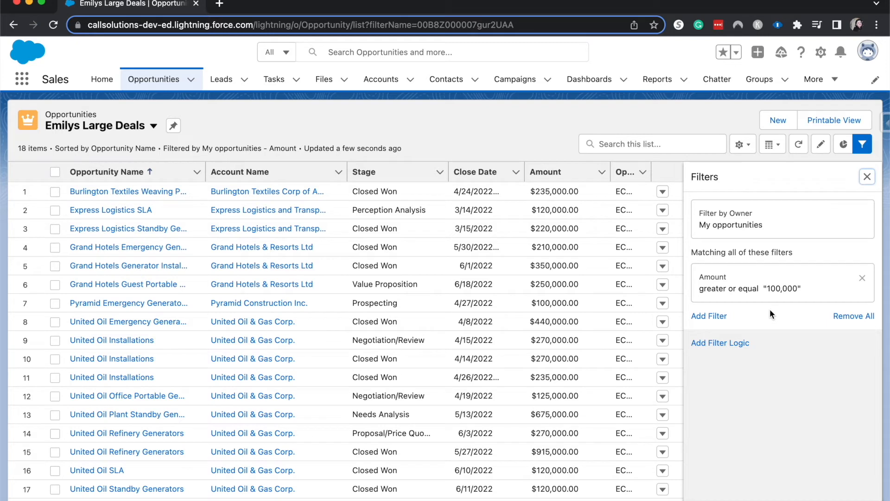
Add a second filter on the Stage field with the operator not equal to
click(708, 317)
click(487, 265)
scroll(531, 327, down, 5)
scroll(531, 328, down, 5)
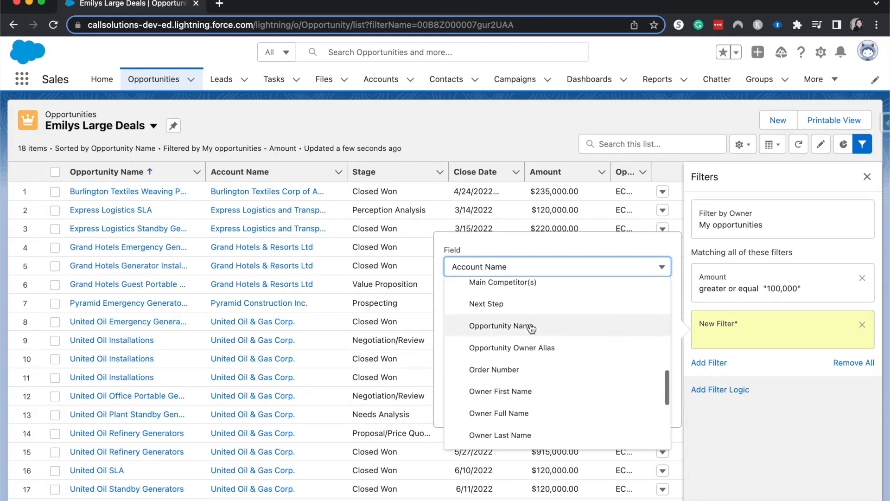
scroll(532, 328, down, 5)
click(519, 347)
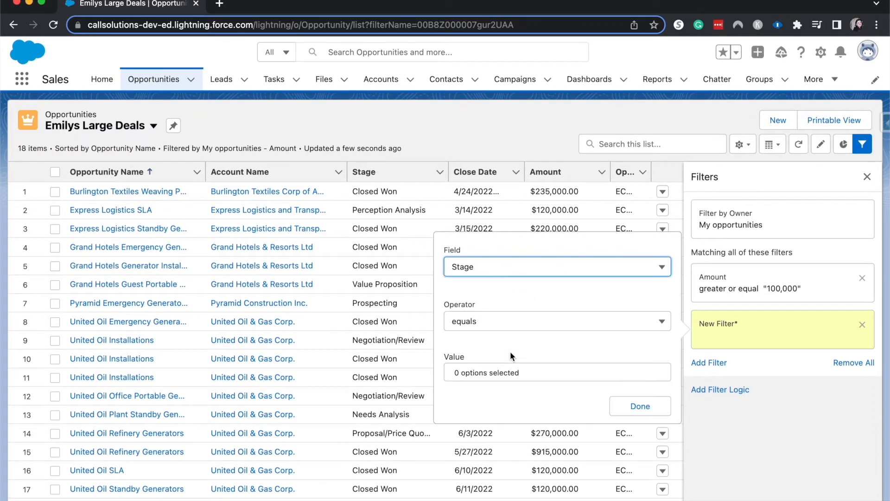
click(545, 324)
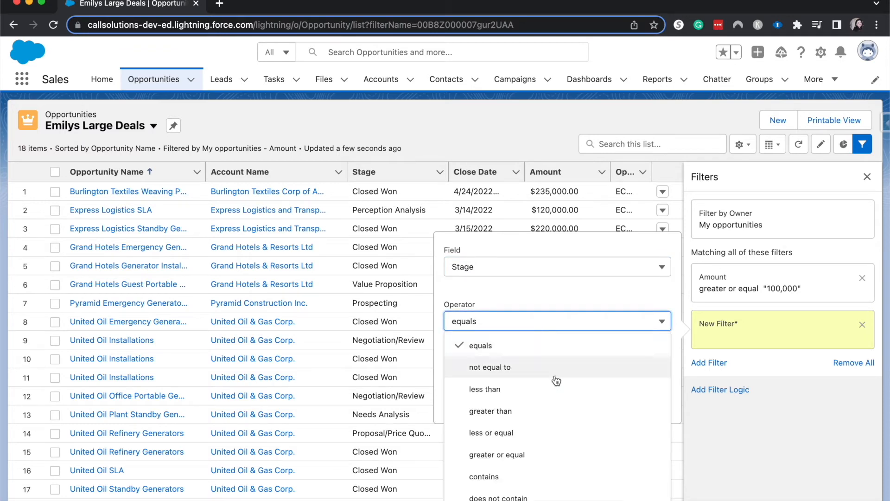
click(552, 388)
click(537, 320)
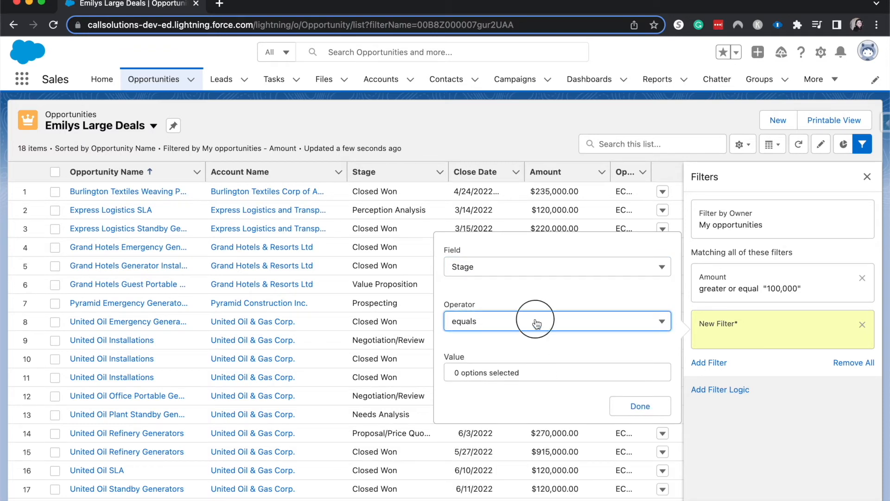
click(512, 369)
Set the Stage filter's values to Closed Won and Closed Lost, and save the list view
click(509, 373)
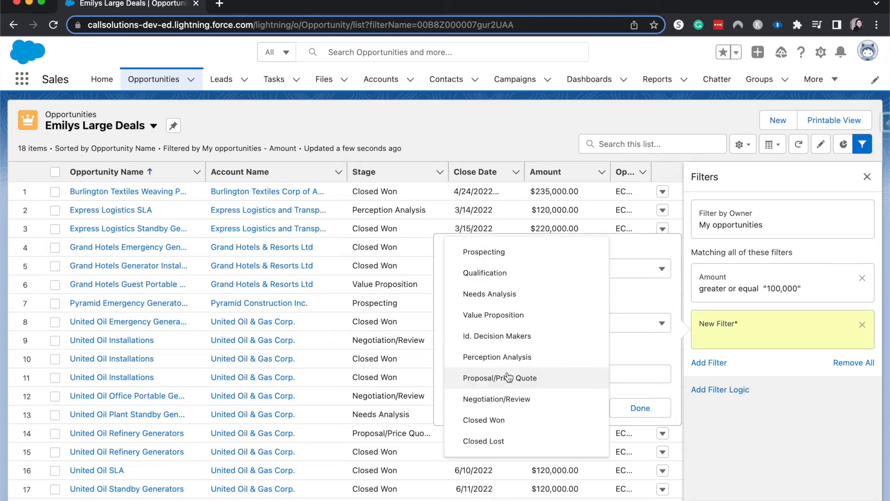
click(536, 422)
click(536, 439)
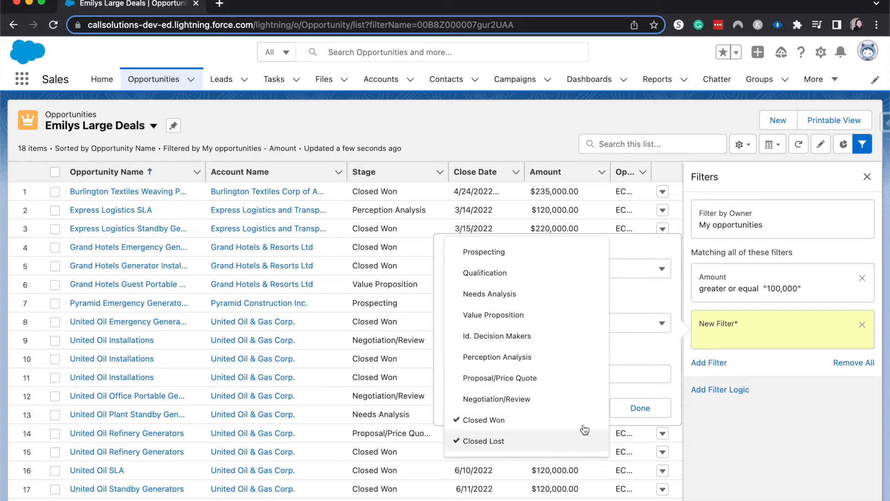
click(673, 387)
click(656, 405)
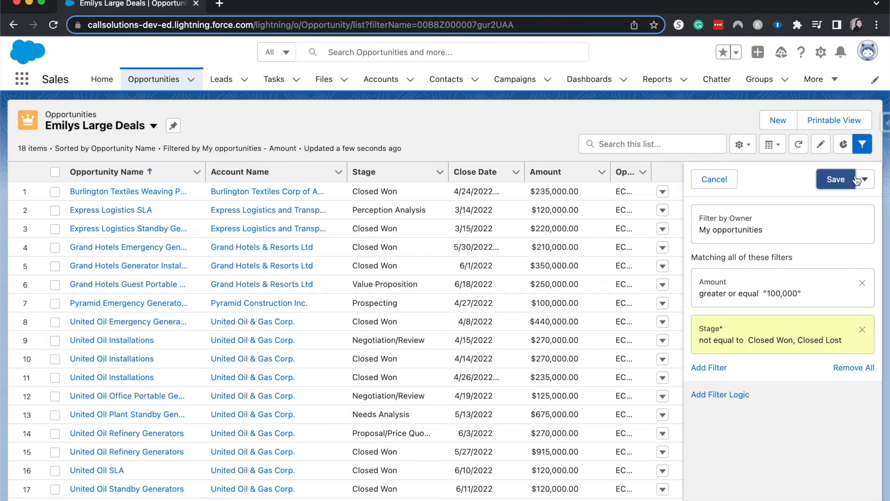
click(839, 181)
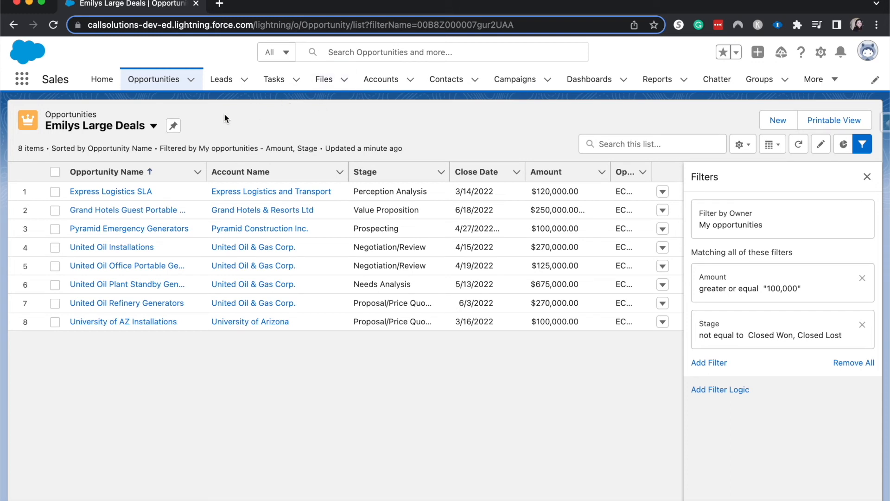
Pin the large deals list view as the default and display its opportunities as a Kanban board
click(174, 125)
click(769, 145)
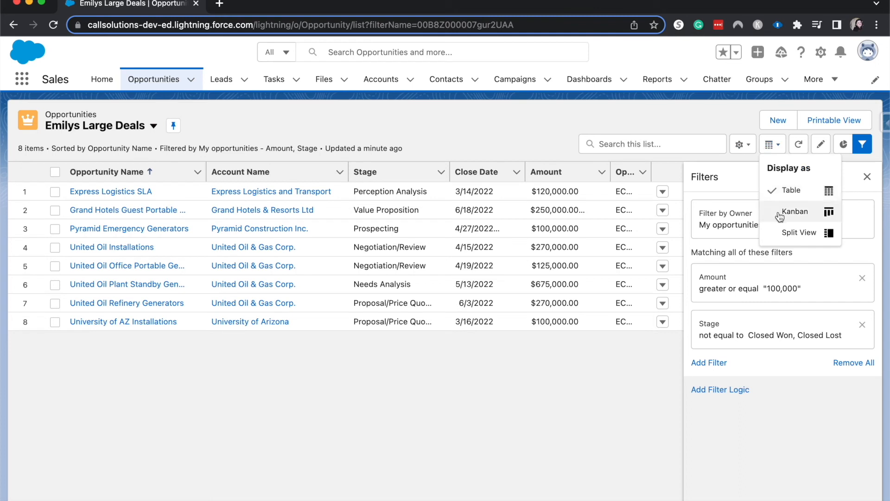
click(781, 214)
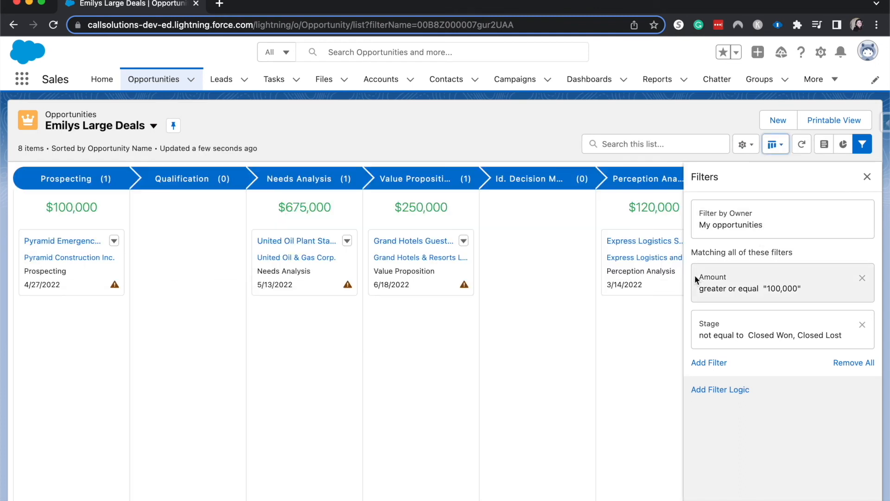
scroll(200, 306, right, 3)
scroll(200, 305, right, 5)
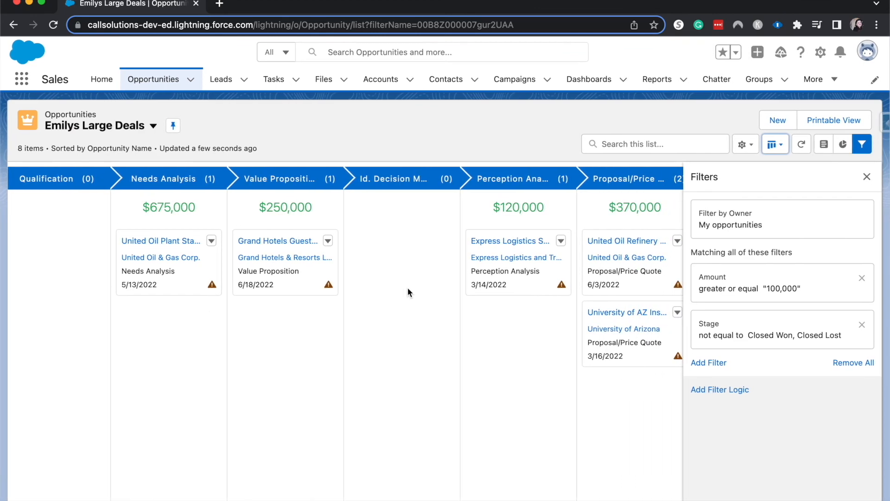
scroll(407, 288, right, 10)
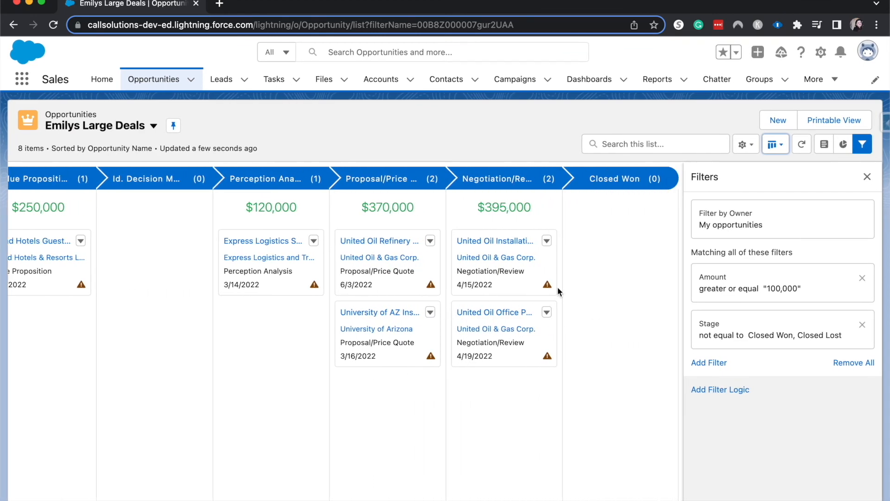
scroll(557, 287, left, 15)
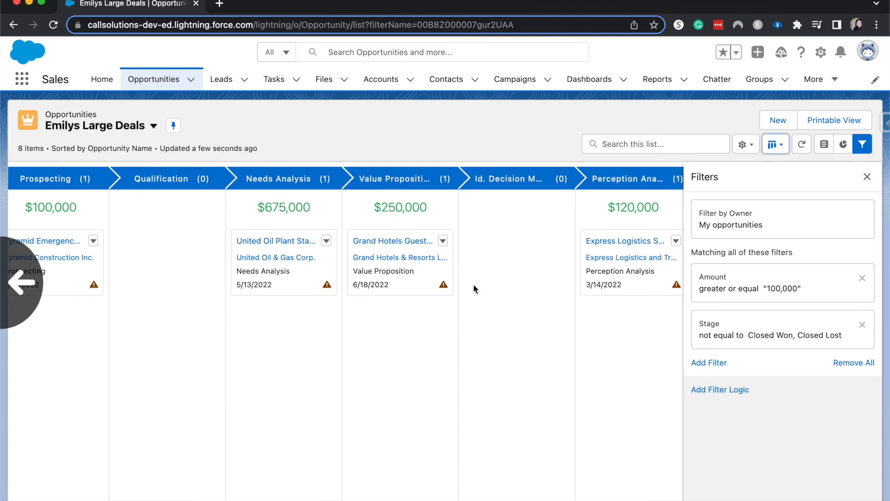
scroll(474, 285, left, 5)
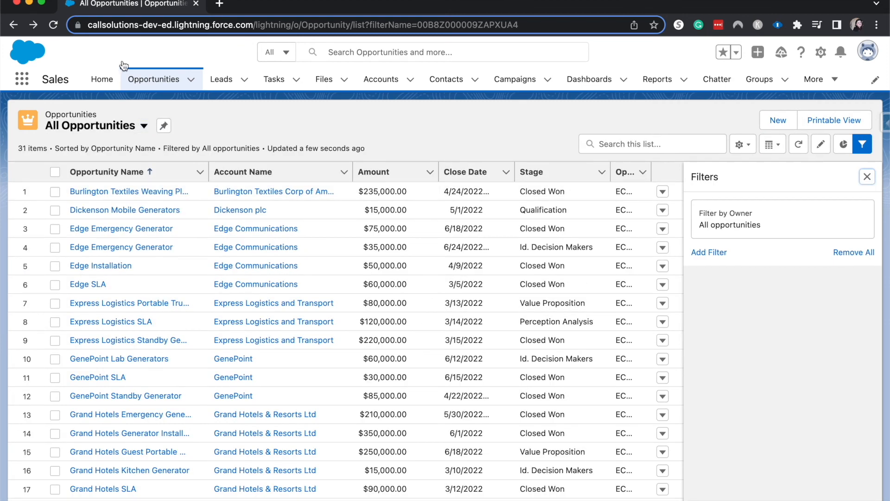
click(102, 128)
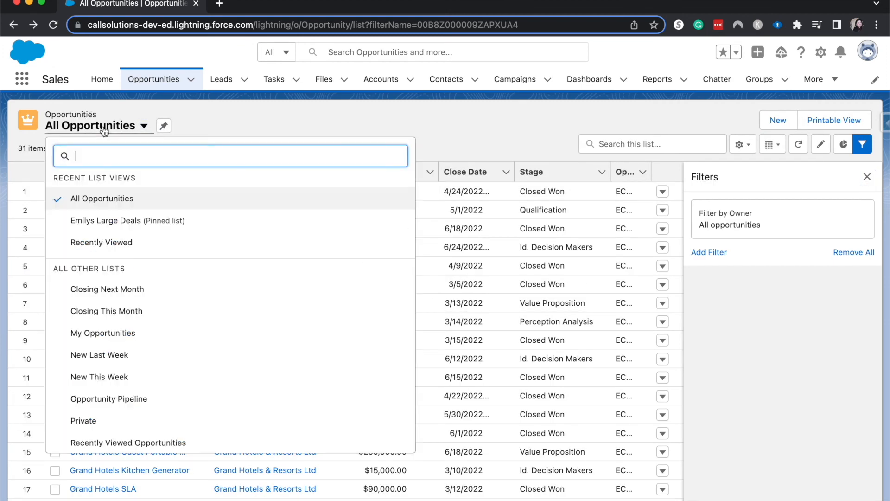
click(82, 218)
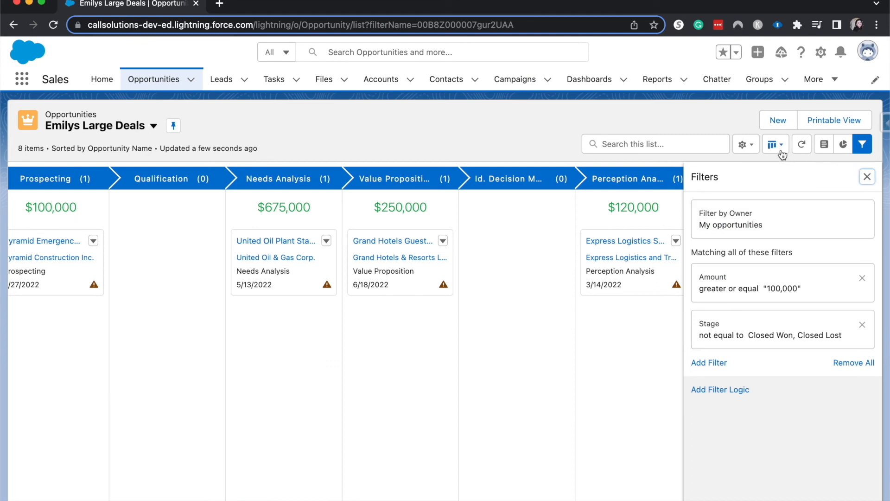
Show the Pipeline By Stage chart for the large deals list view and examine the amounts per stage
click(844, 144)
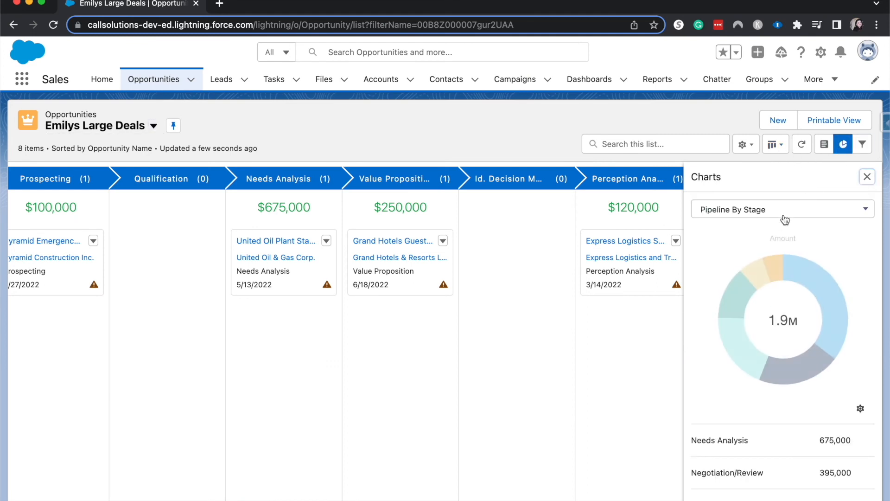
scroll(795, 346, down, 3)
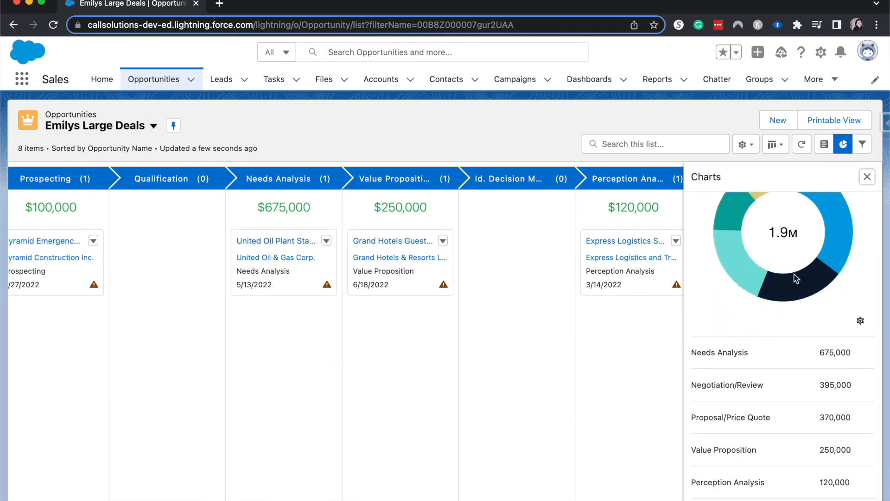